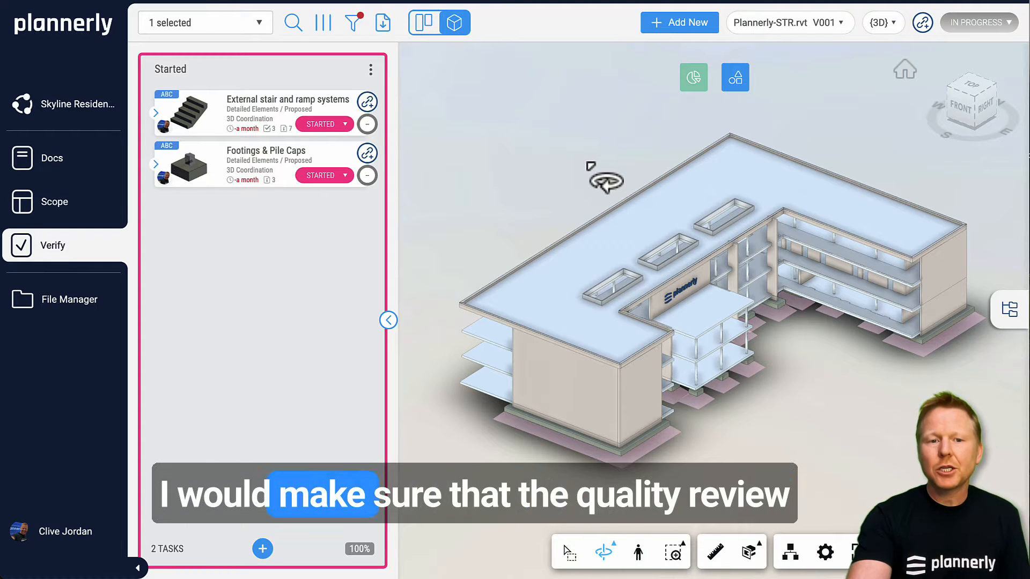
Rename the Started status to QA in the status management and save the change.
click(330, 129)
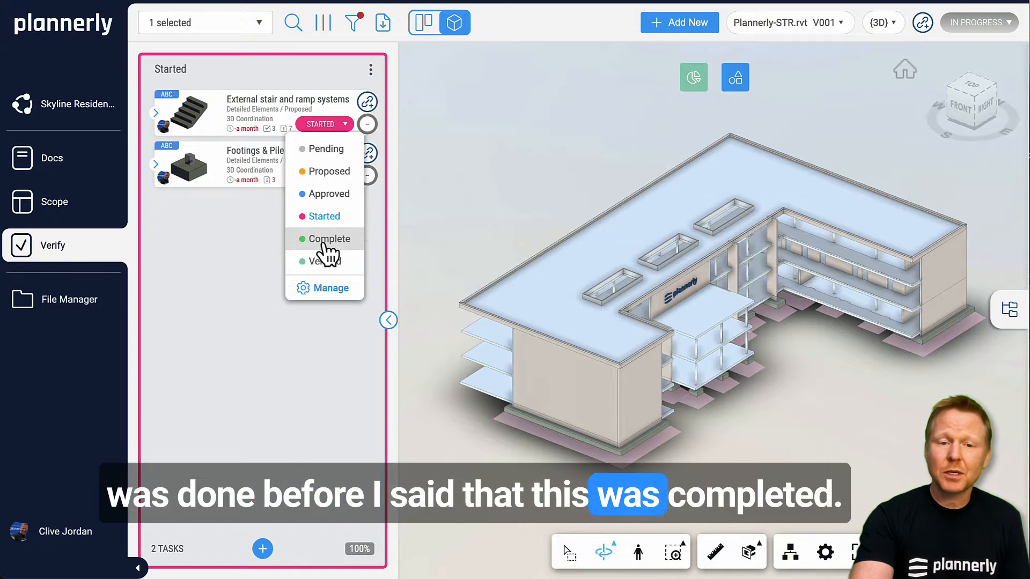
click(211, 208)
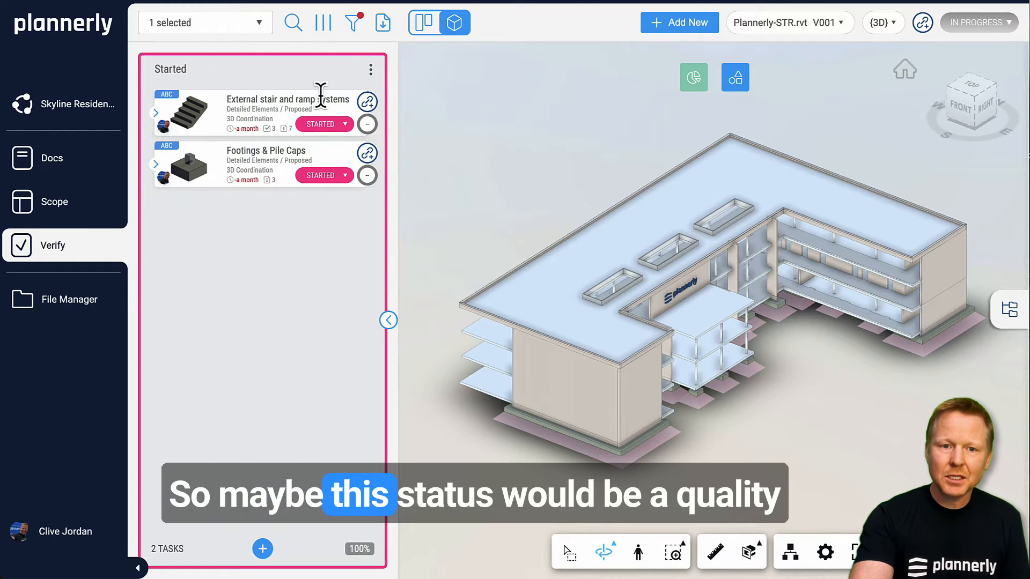
click(370, 70)
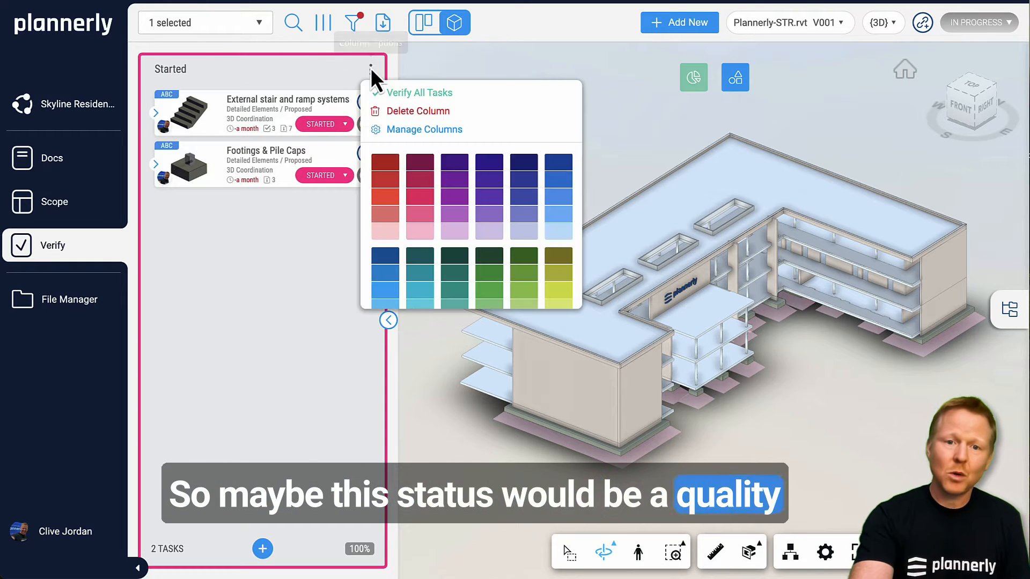
click(421, 130)
double_click(356, 317)
text(QA)
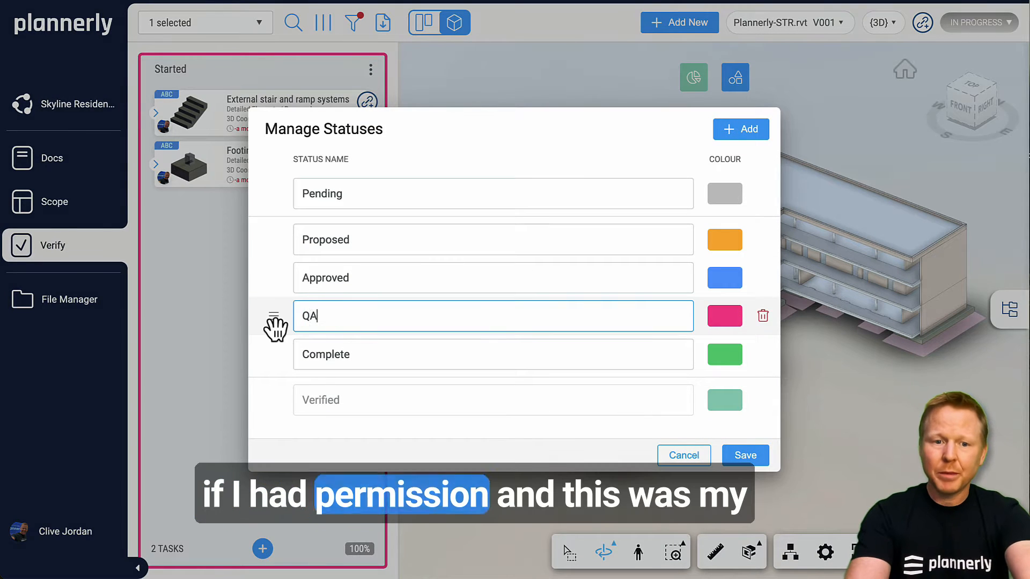
click(746, 455)
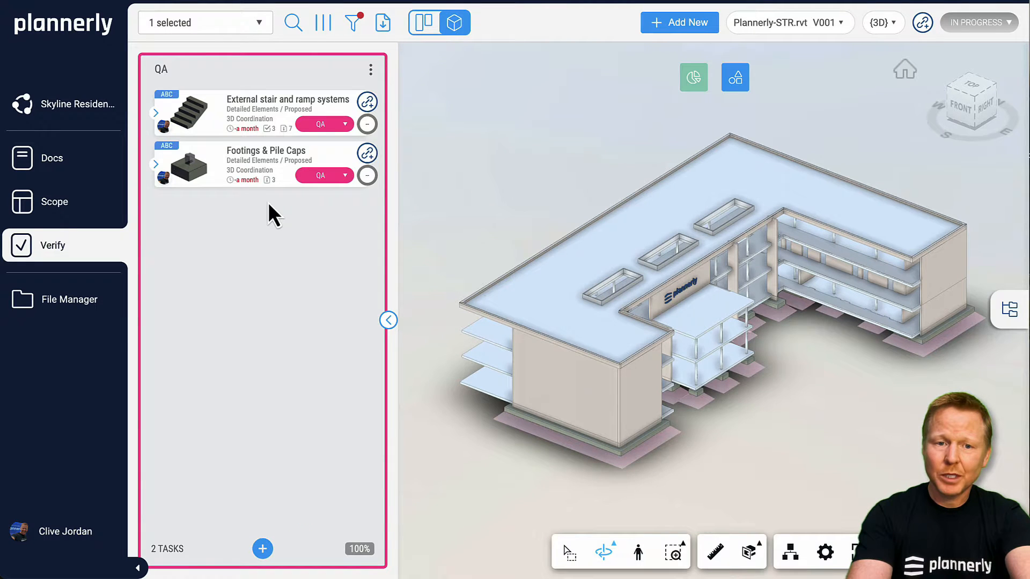
Create and save a model rule matching the scope task Name to the element property Identity Data Assembly Description.
click(921, 26)
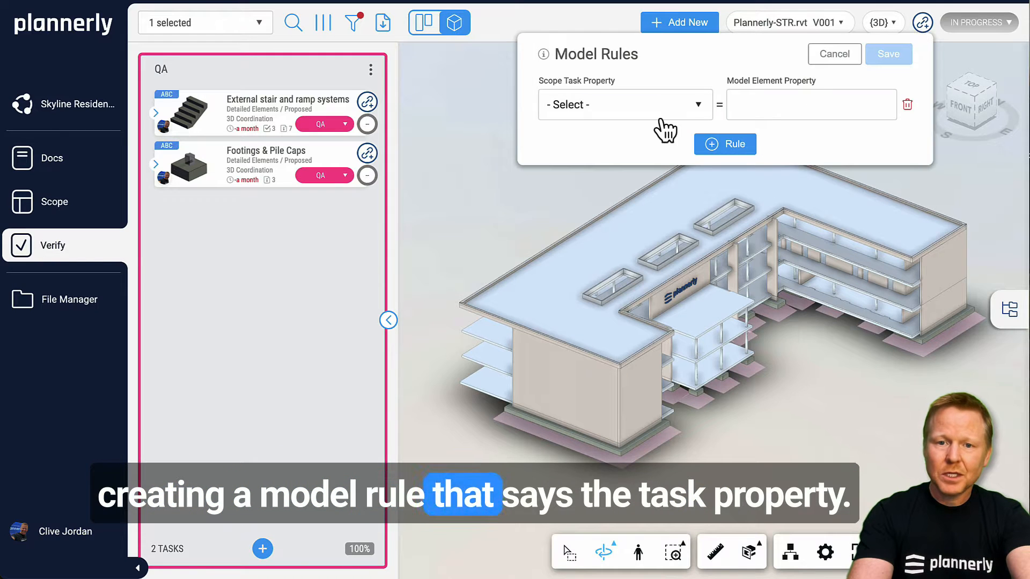
click(615, 109)
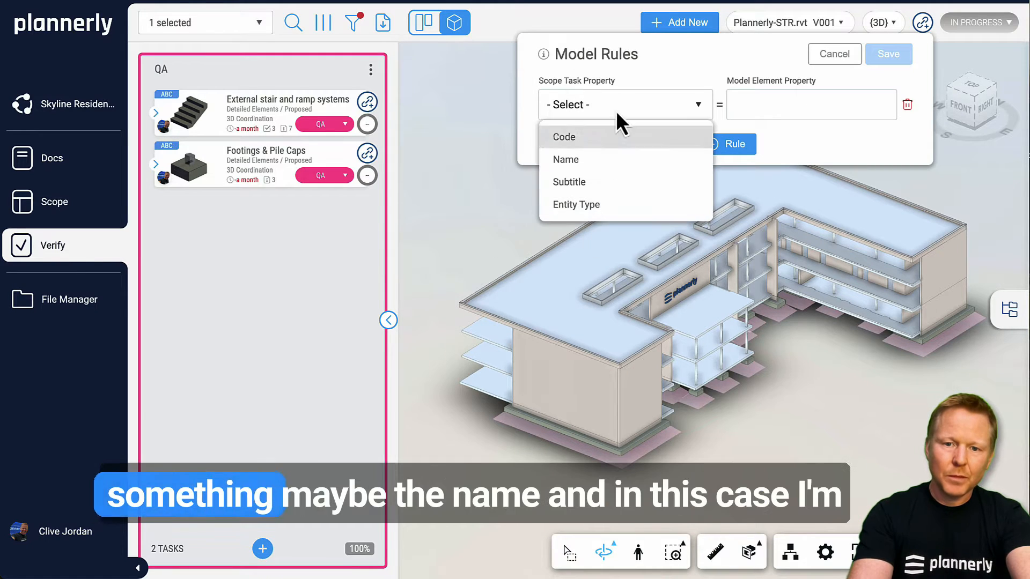
click(585, 160)
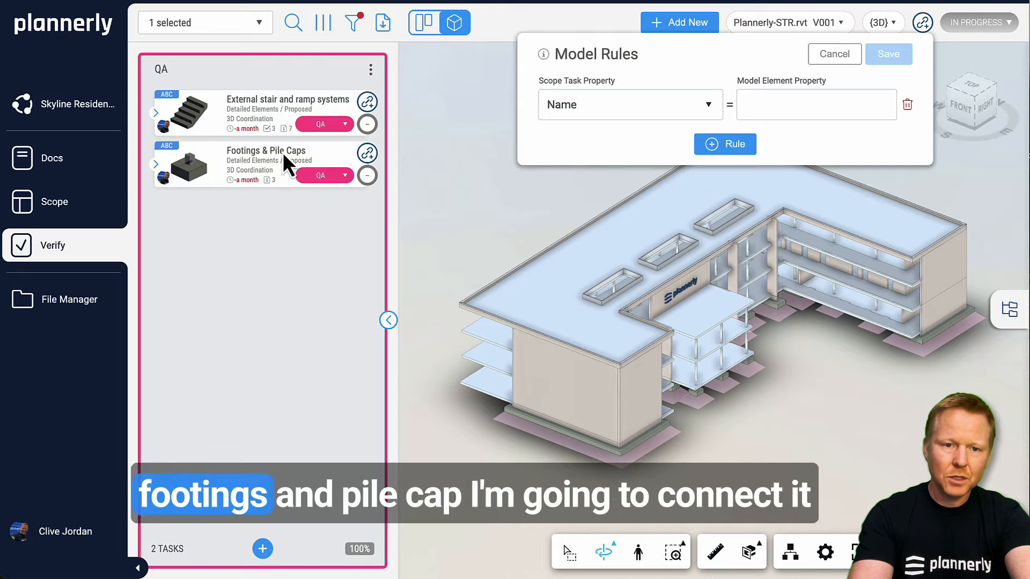
click(797, 106)
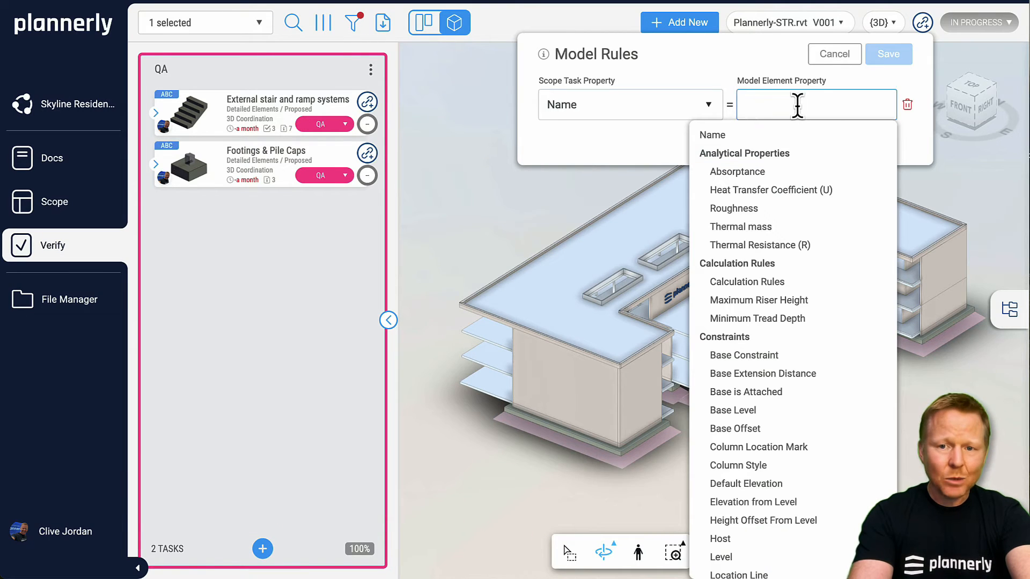
text(asse)
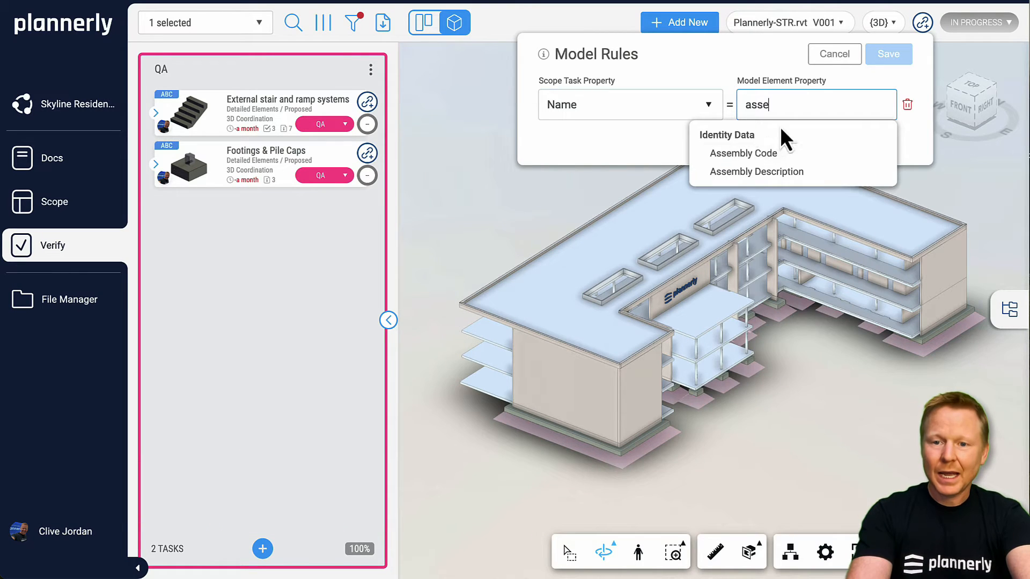
click(767, 172)
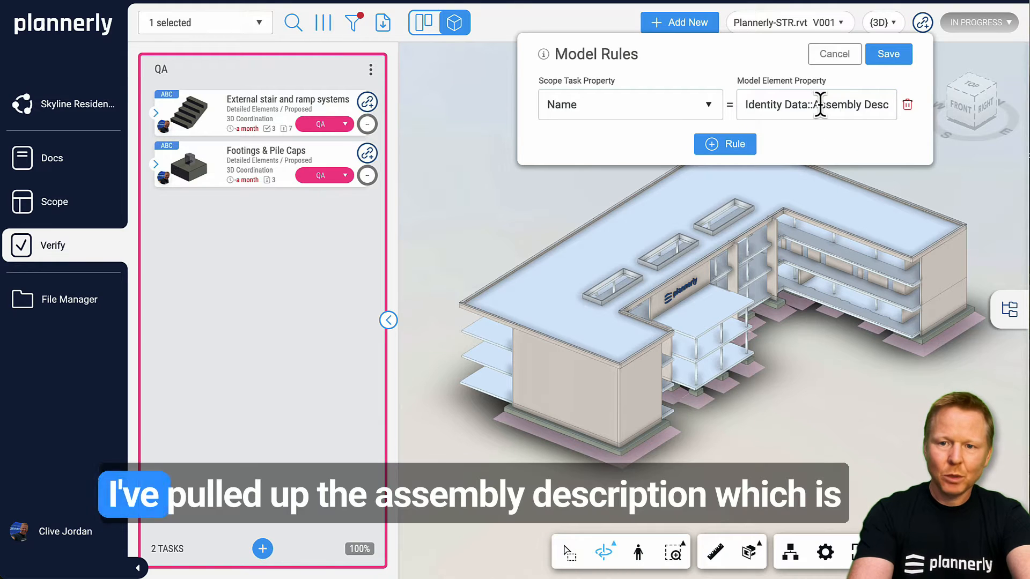
click(889, 54)
click(618, 175)
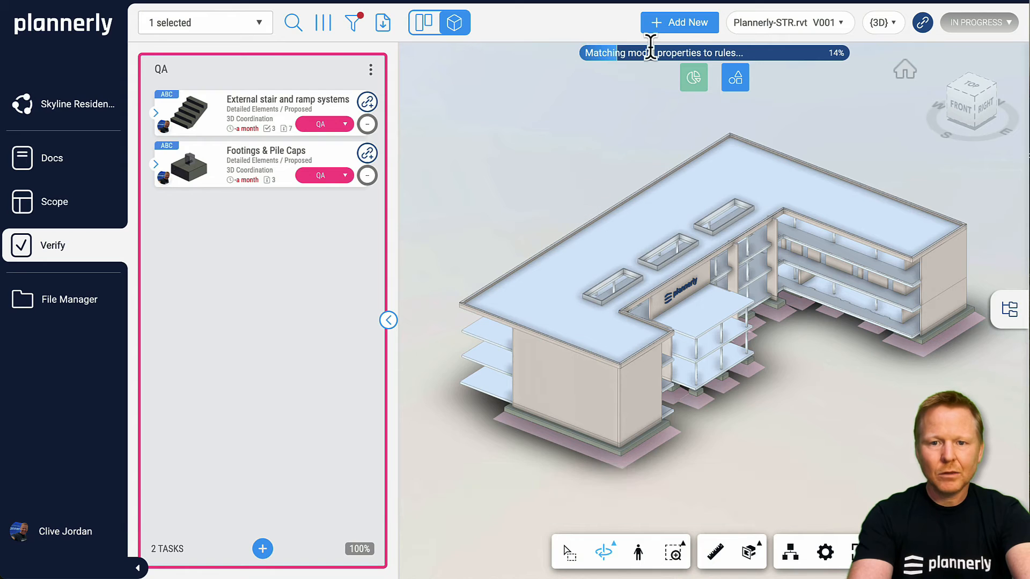
Isolate the elements linked to the Footings & Pile Caps task and examine its linked structural foundations by pile cap group.
click(196, 170)
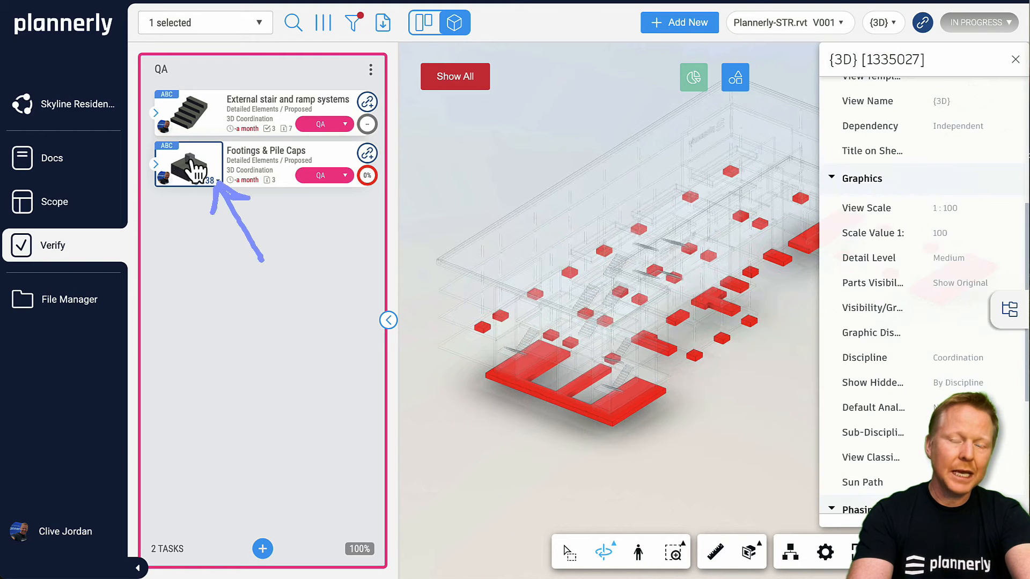
click(213, 184)
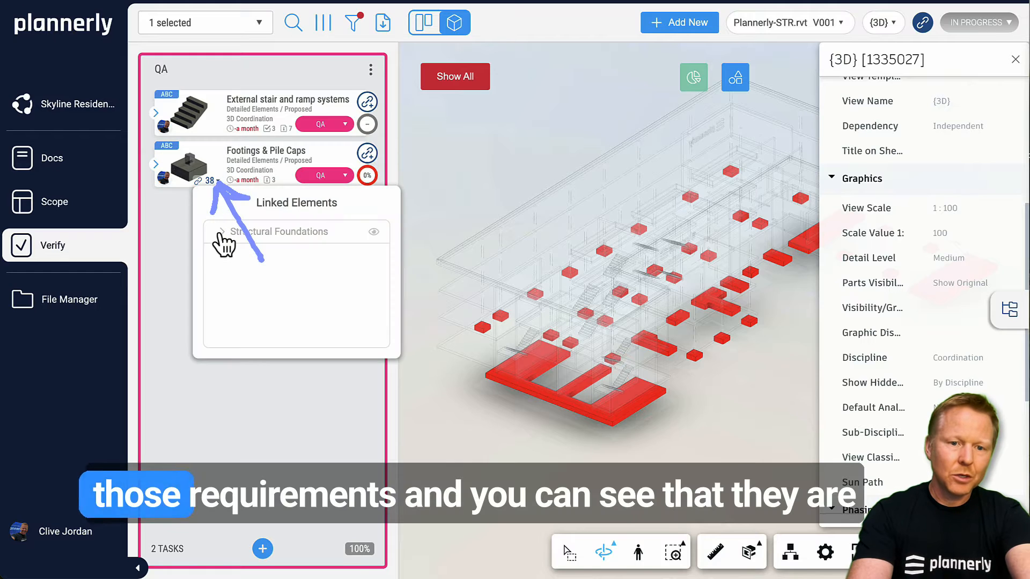
click(220, 232)
click(230, 255)
click(241, 278)
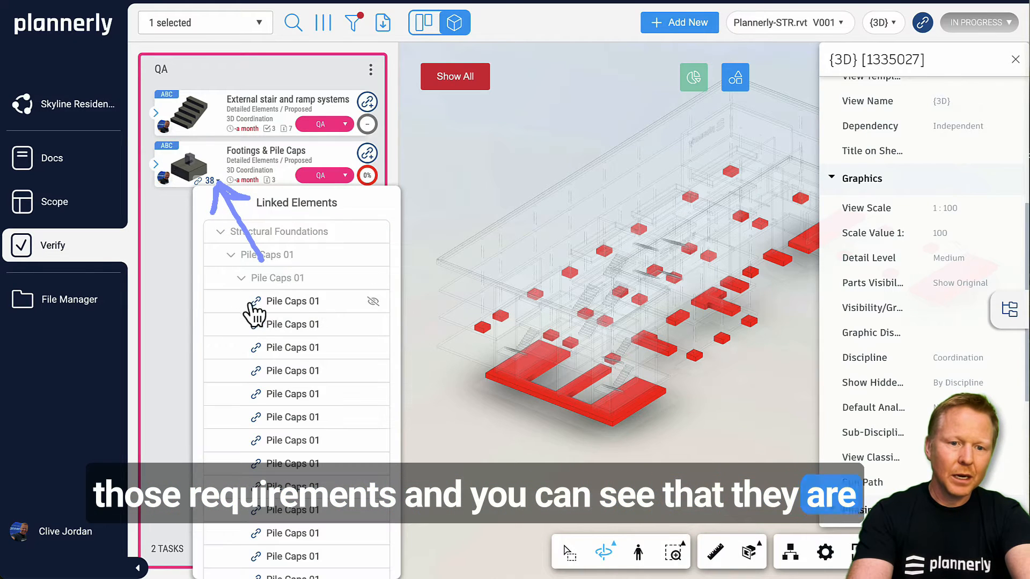
click(231, 254)
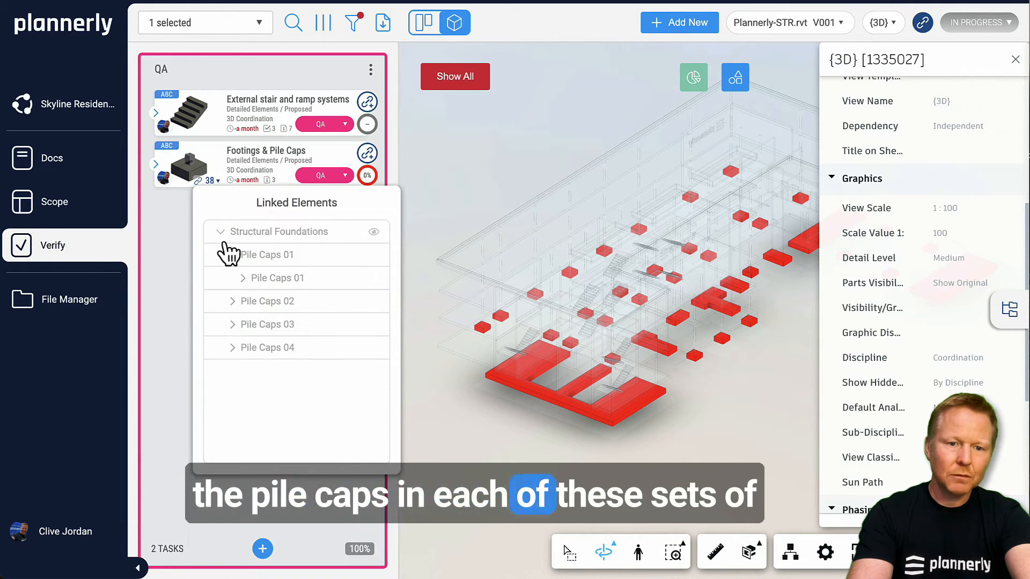
click(222, 236)
click(224, 238)
click(486, 190)
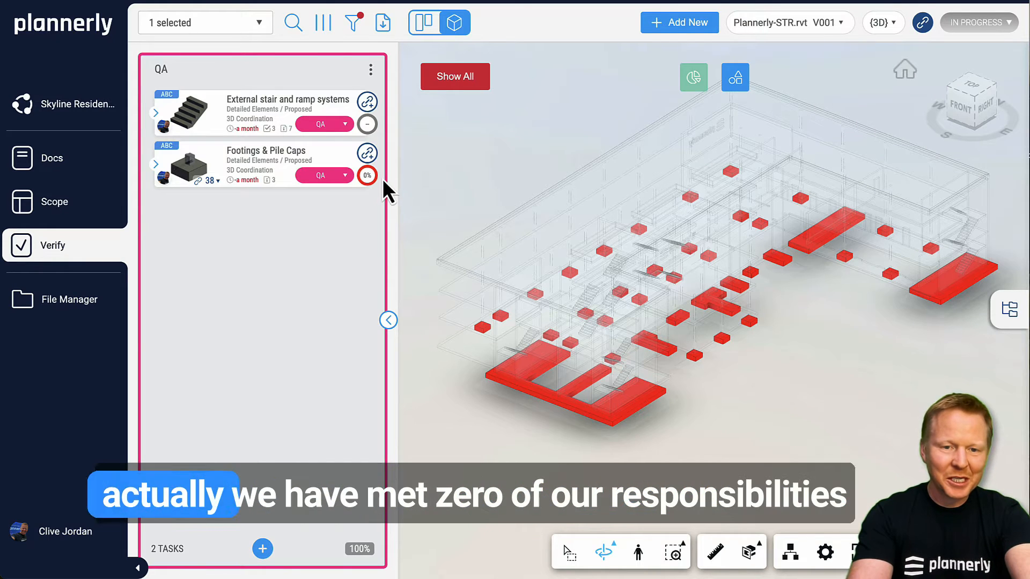
Review the information requirements of the Footings & Pile Caps task and show the full model again.
click(157, 165)
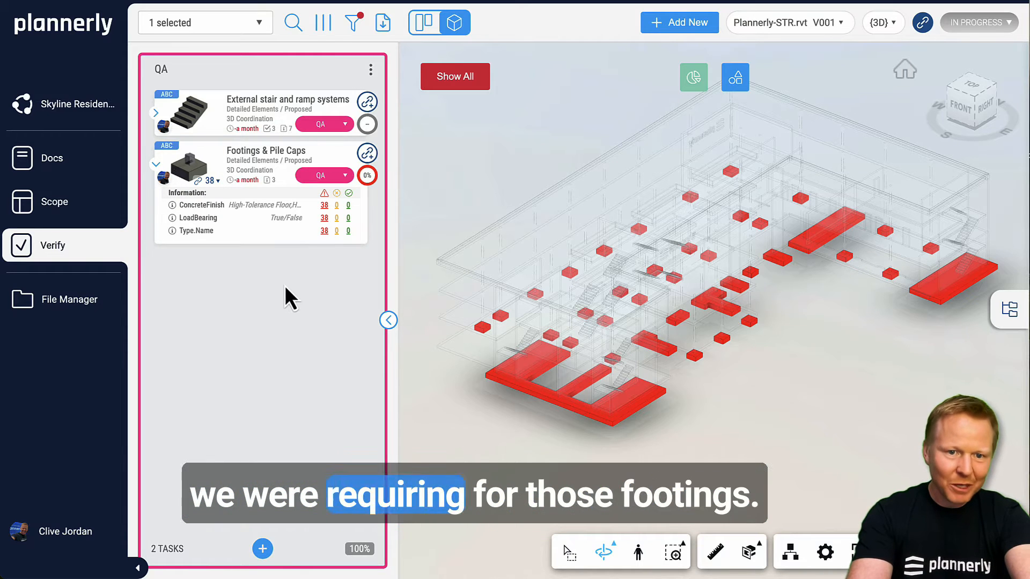
click(453, 80)
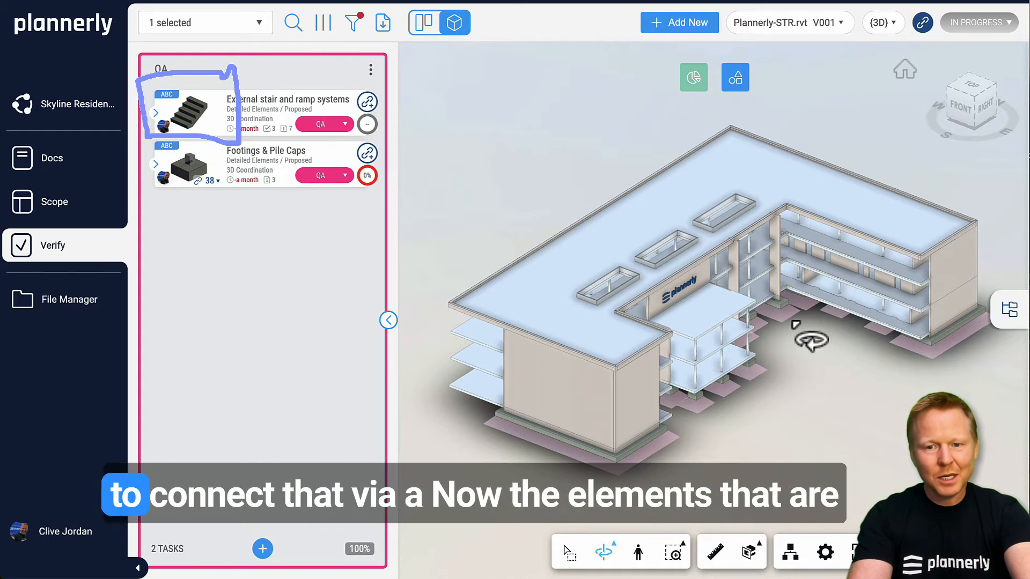
Select a concrete stair running between Level 2 and Level 3 in the 3D model.
drag(792, 321, 845, 290)
scroll(647, 306, up, 5)
click(848, 293)
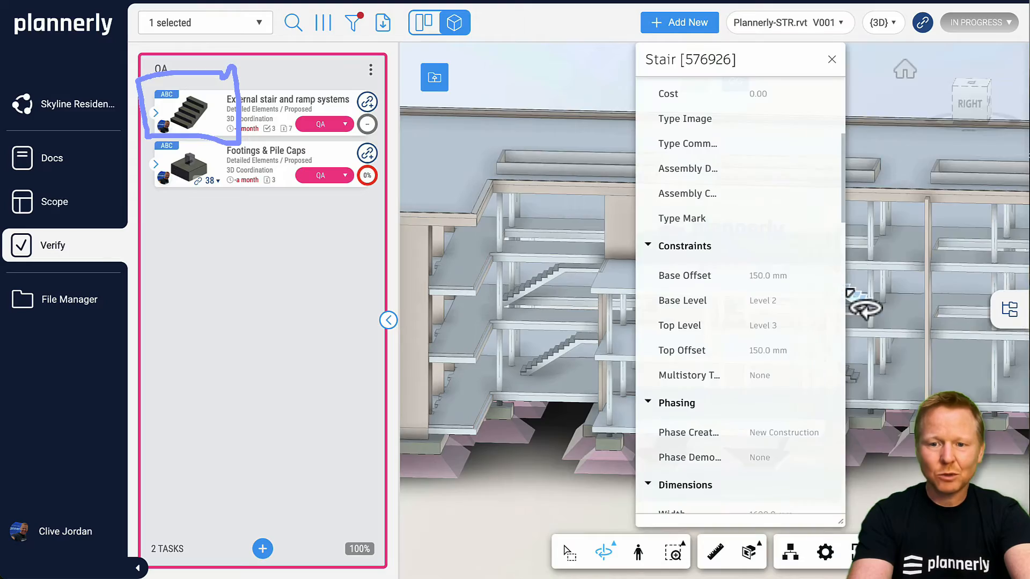
click(831, 58)
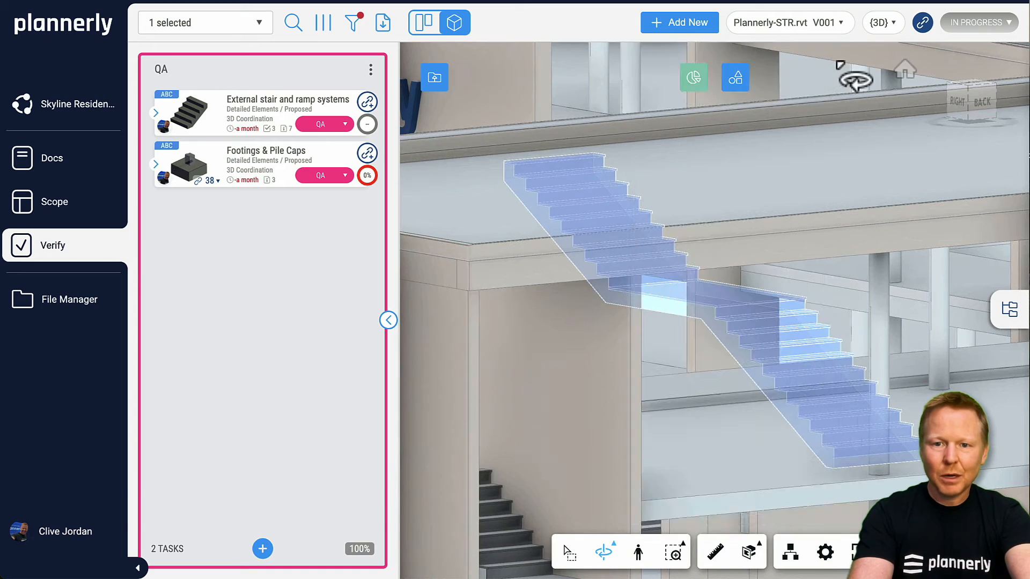
drag(815, 354, 793, 349)
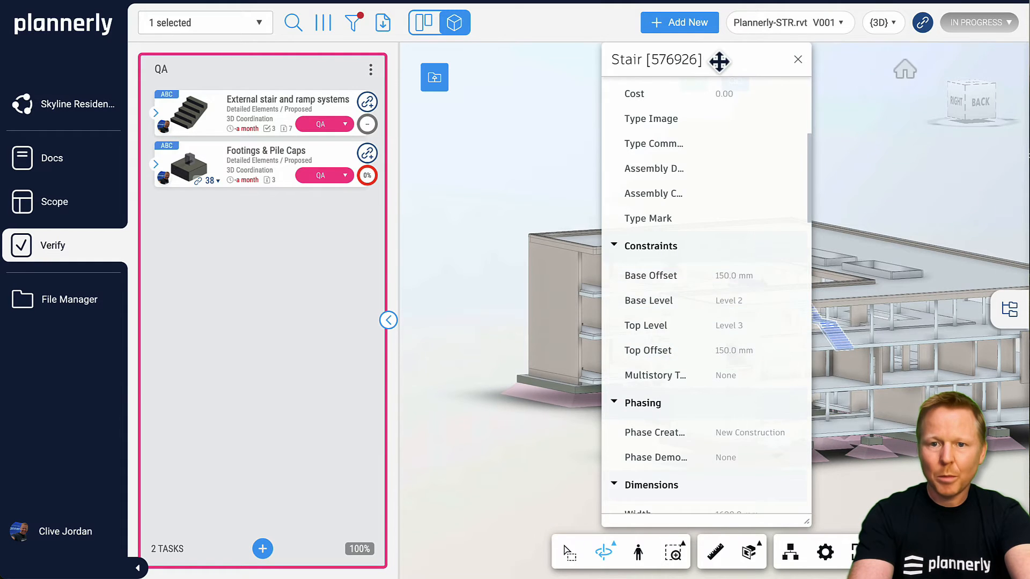
Examine the selected stair's properties for one that could connect it to the stair task.
drag(719, 62, 879, 65)
scroll(892, 239, down, 3)
scroll(903, 284, down, 4)
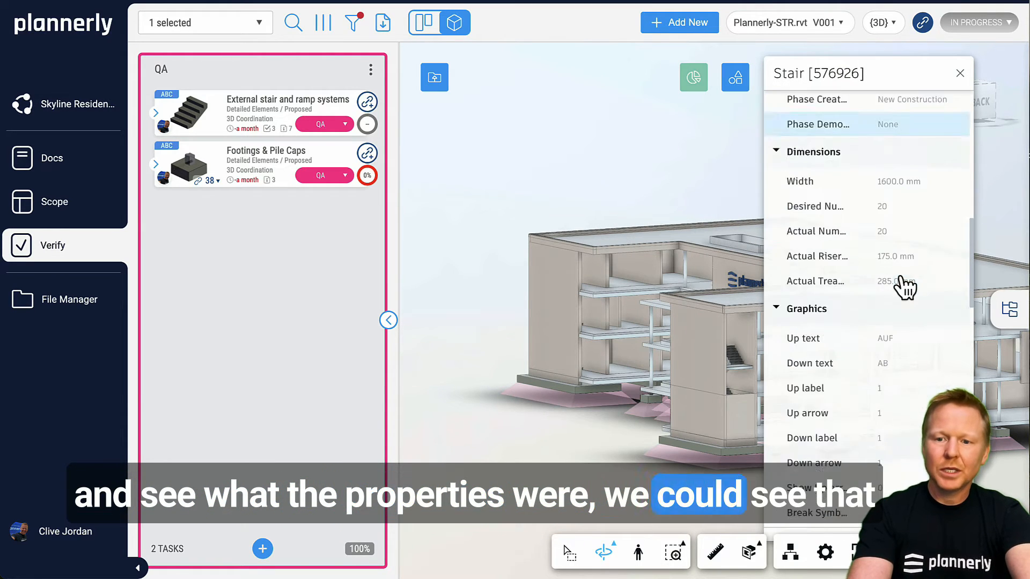
scroll(903, 285, down, 4)
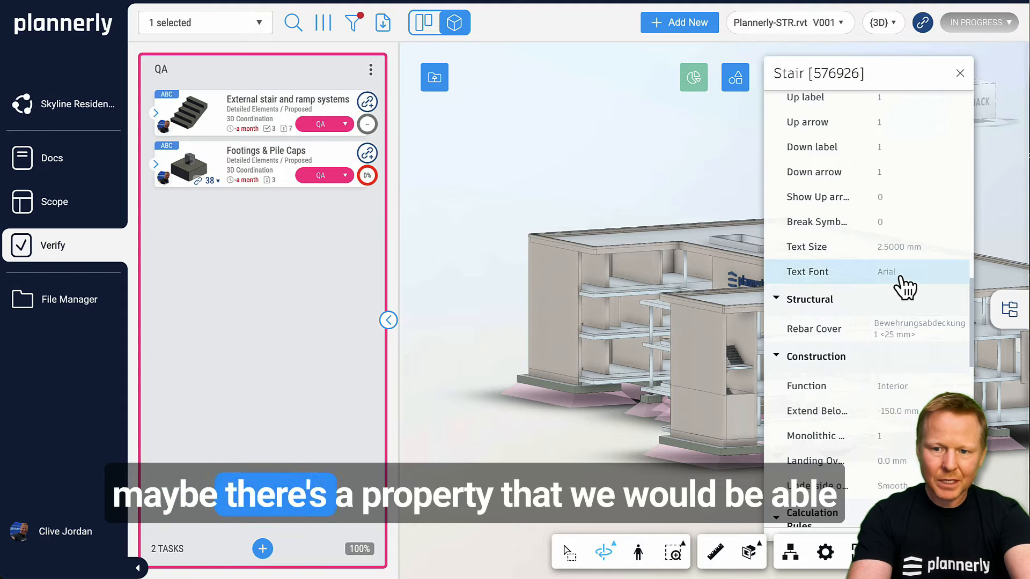
scroll(903, 285, down, 3)
scroll(903, 284, down, 4)
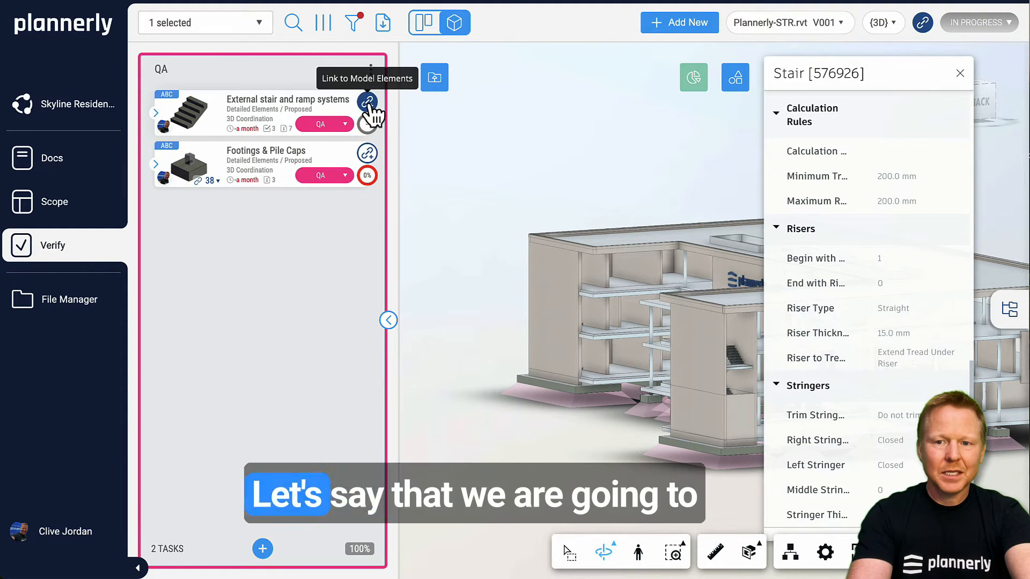
Try linking only the selected stair to the External stair and ramp systems task, and remove that ID rule.
click(368, 103)
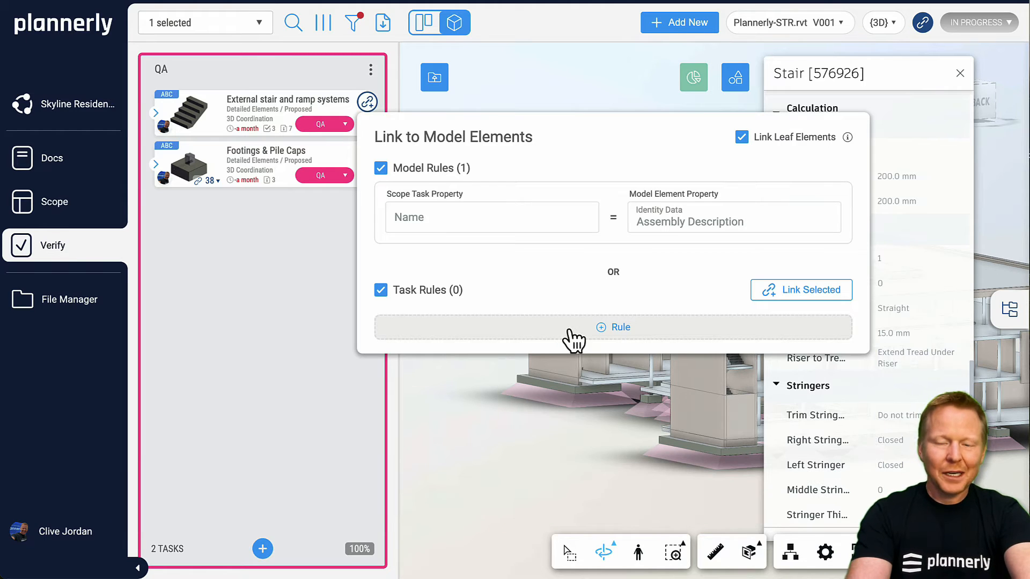
click(808, 300)
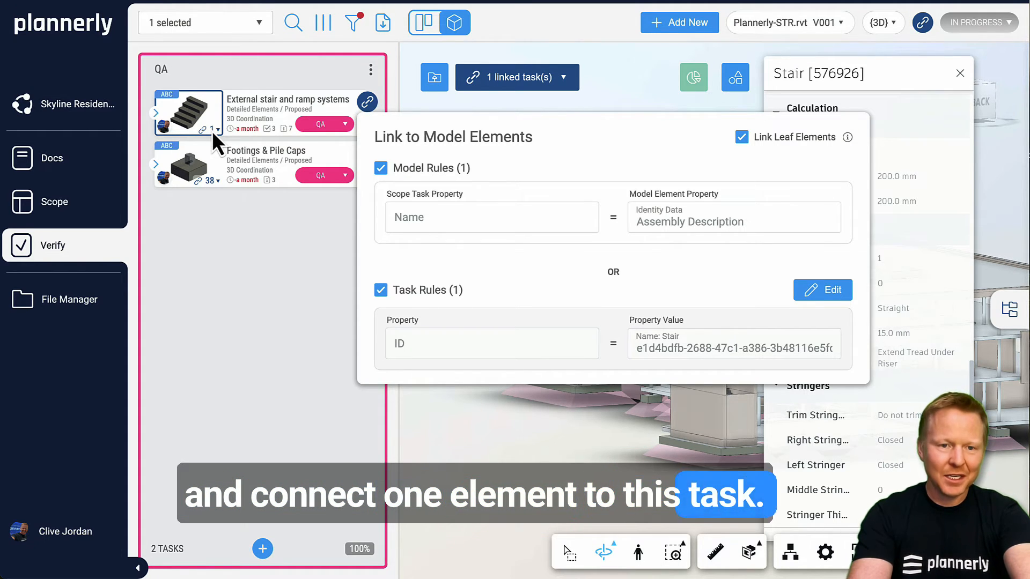
click(827, 295)
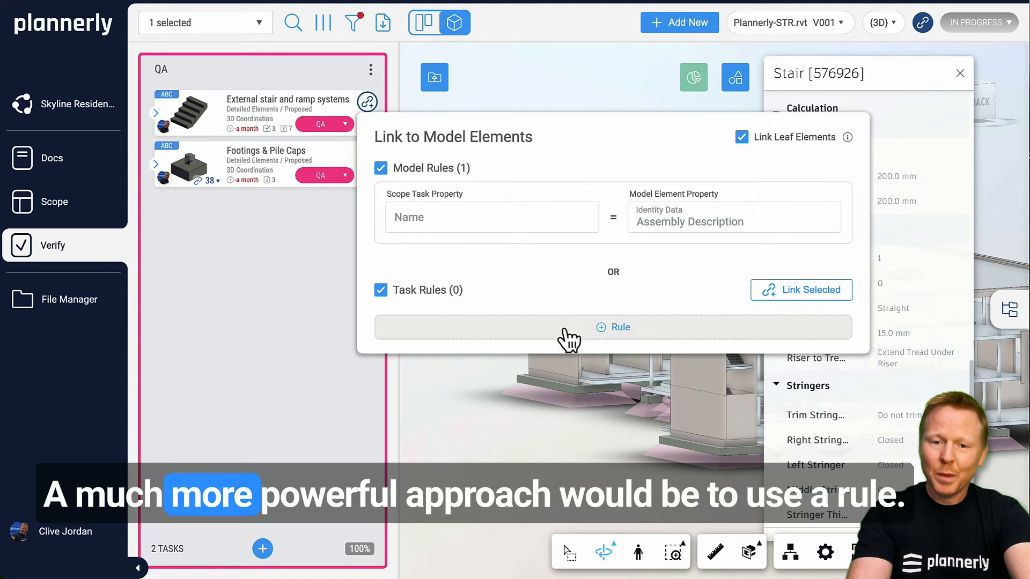
Save an External stair and ramp systems task rule with Identity Data Type Name equal to Concrete Stairs, and isolate the linked elements.
click(573, 336)
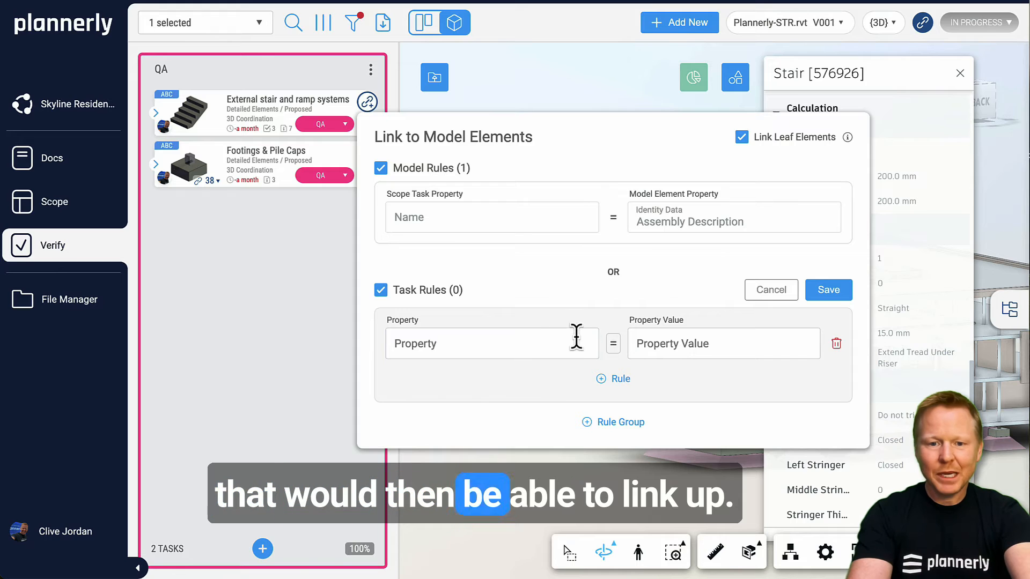
click(516, 345)
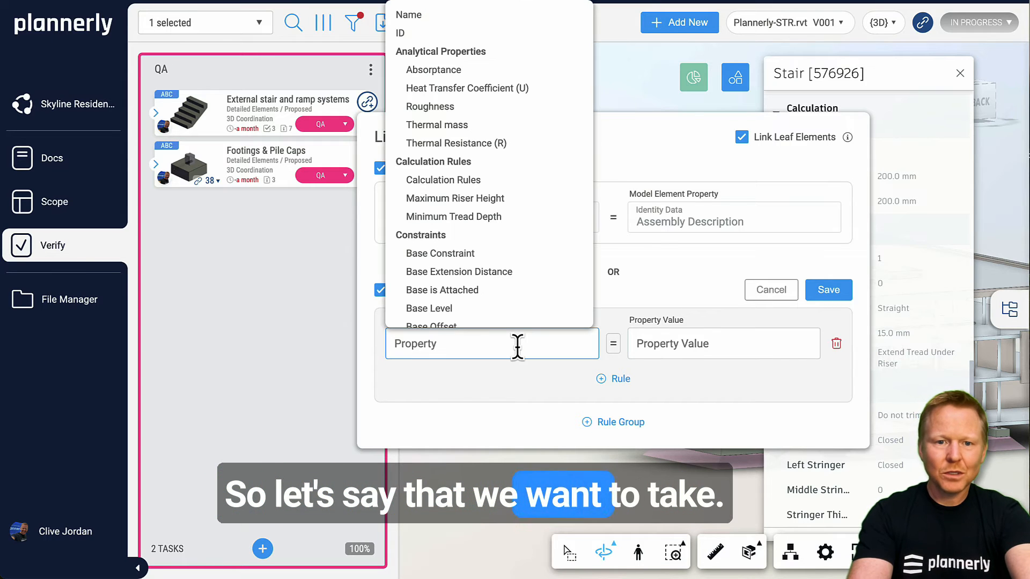
text(type)
click(485, 277)
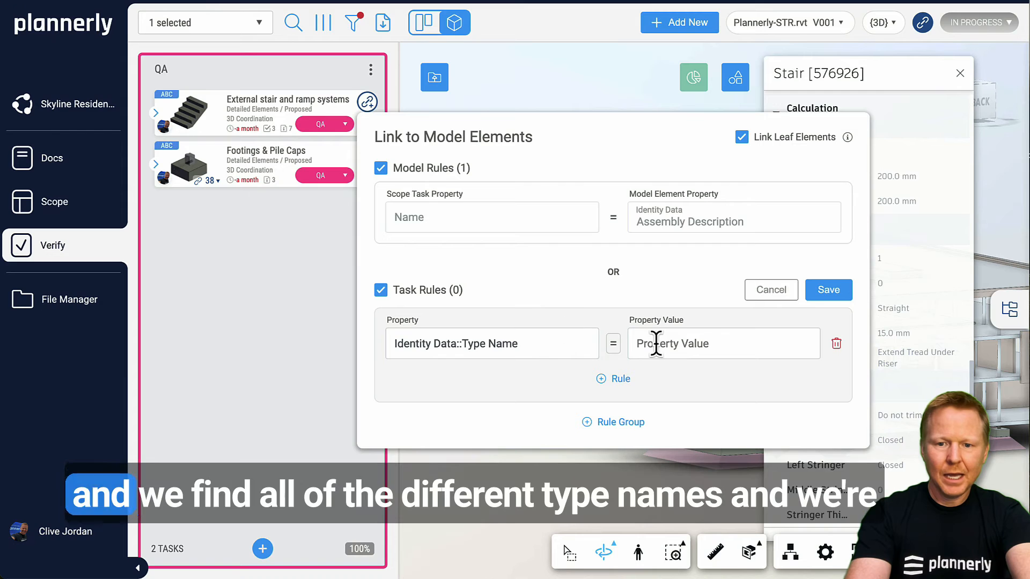
click(680, 344)
scroll(765, 252, up, 1)
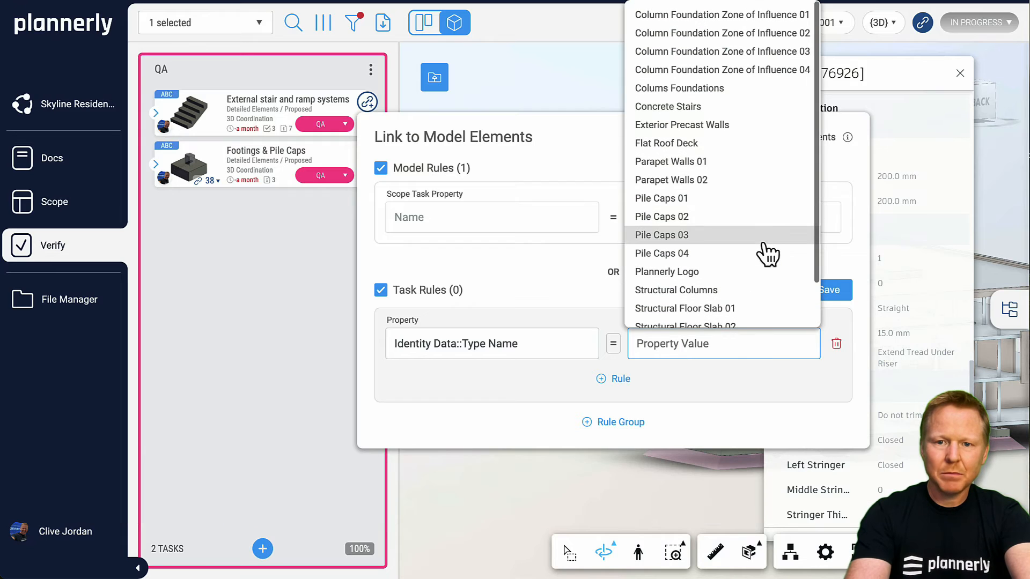
click(677, 106)
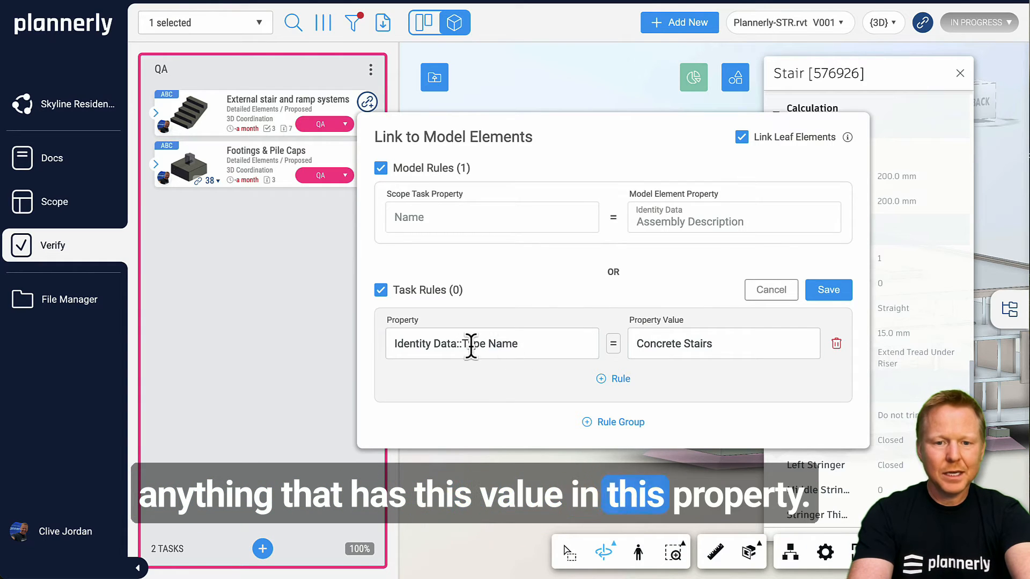
click(832, 294)
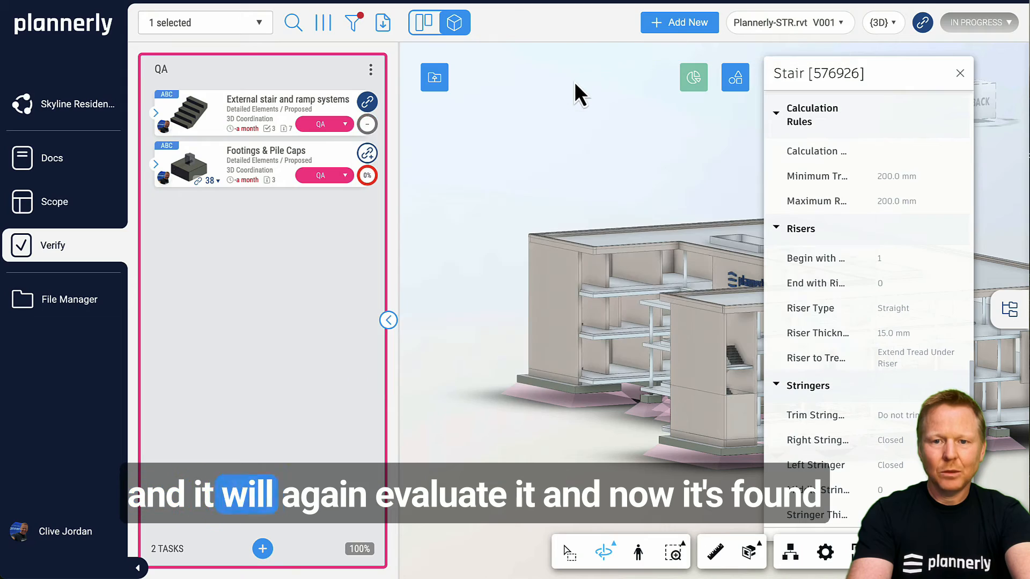
click(190, 117)
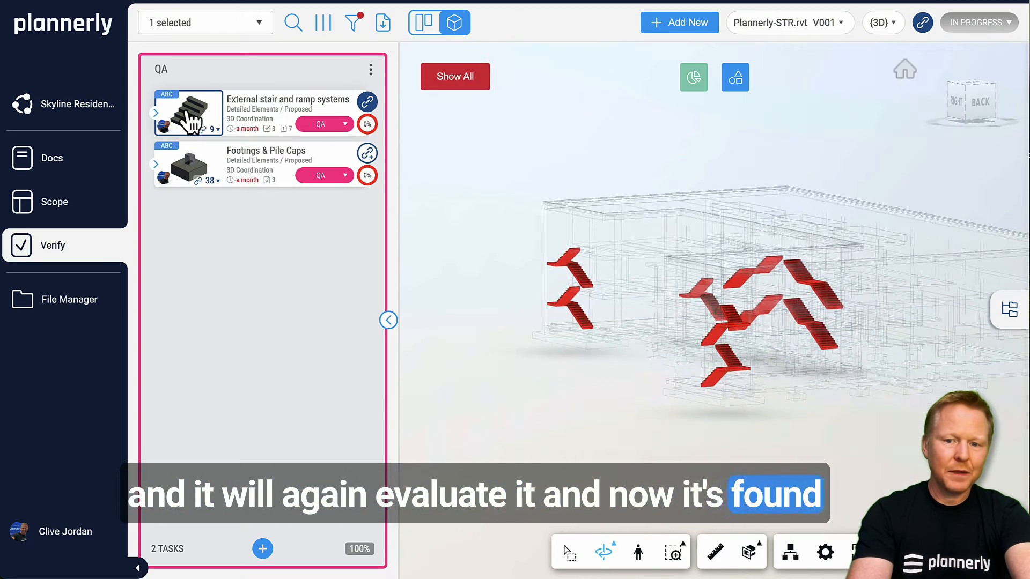
Expand the External stair and ramp systems task's details, and examine a linked stair's properties in a widened panel.
mouse_move(595, 340)
mouse_down()
mouse_move(654, 322)
mouse_move(839, 356)
mouse_move(595, 344)
mouse_up()
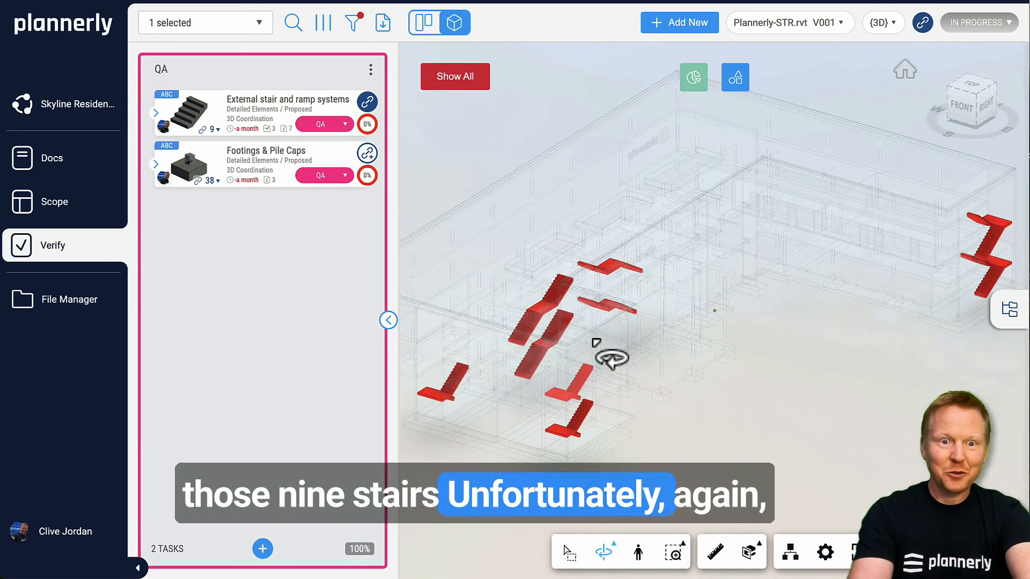
click(158, 113)
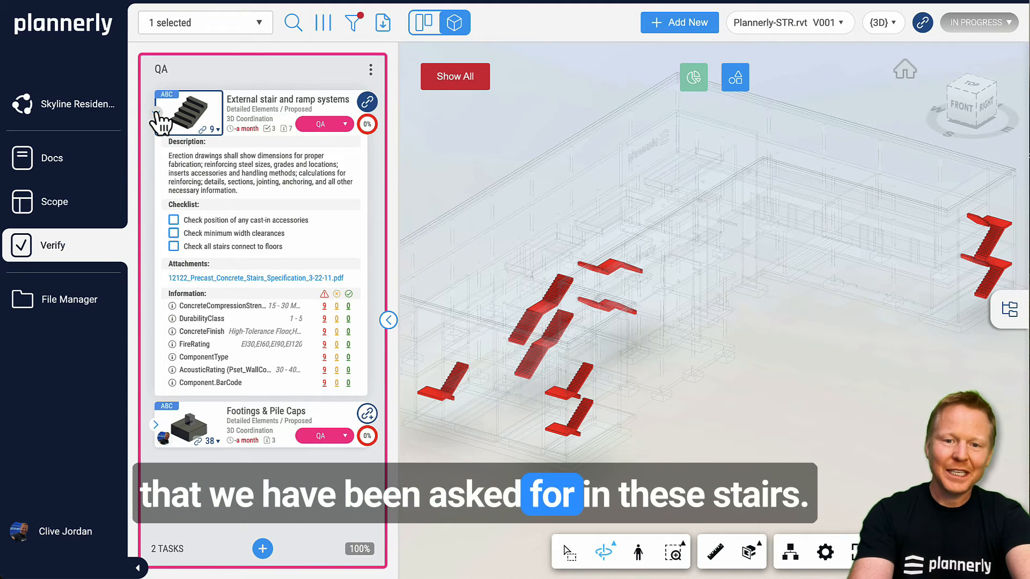
scroll(563, 313, up, 5)
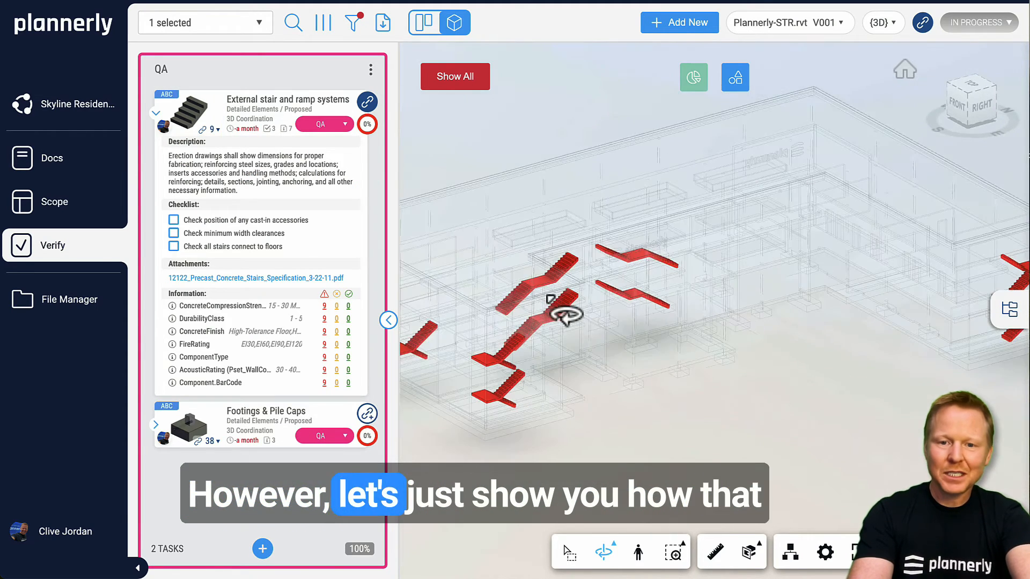
scroll(638, 284, up, 2)
click(697, 244)
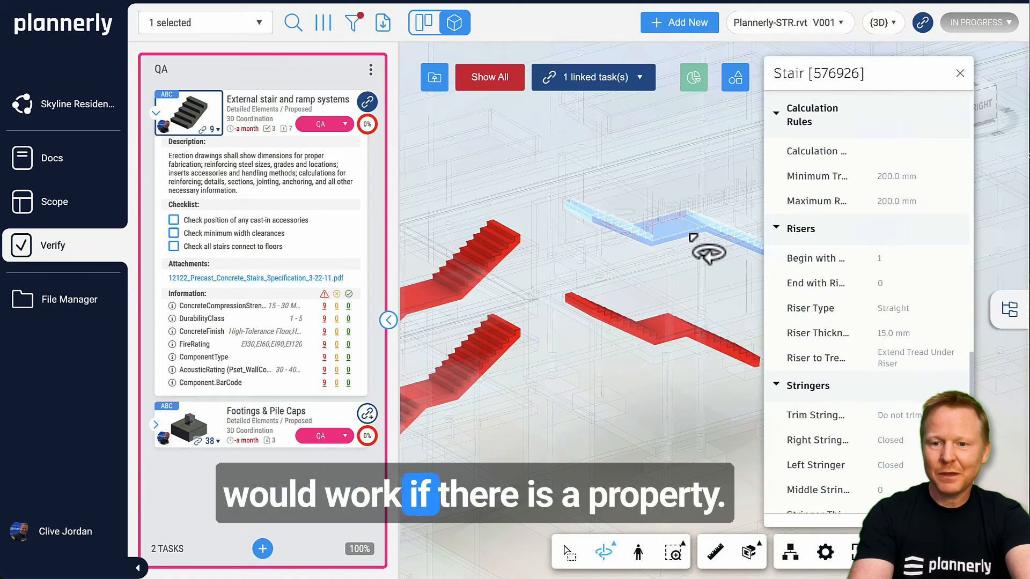
scroll(879, 311, down, 3)
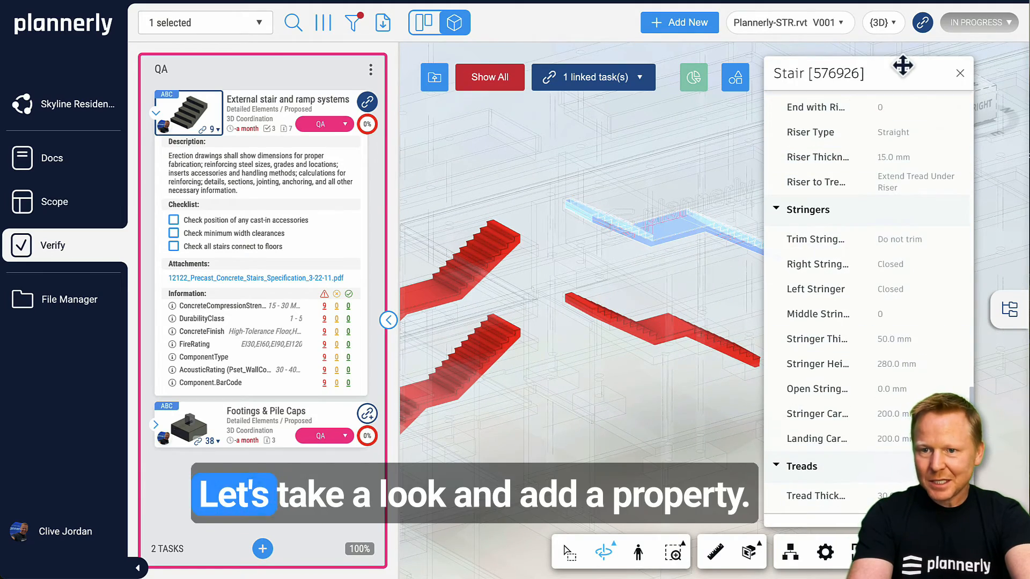
drag(903, 64, 808, 59)
drag(875, 518, 1001, 523)
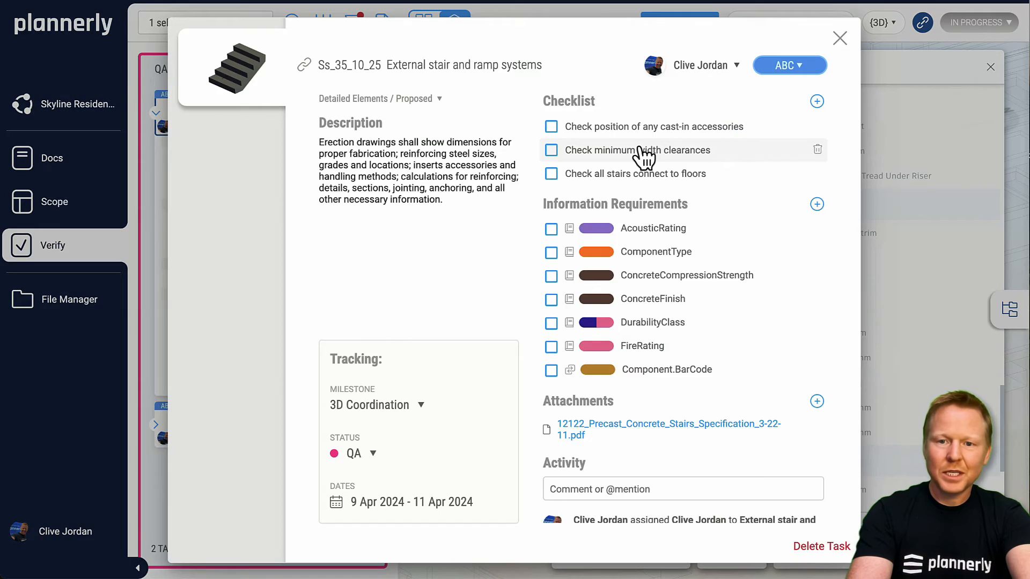
Add Tread Thickness as an information requirement of the External stair and ramp systems task, and isolate its linked stairs.
click(818, 208)
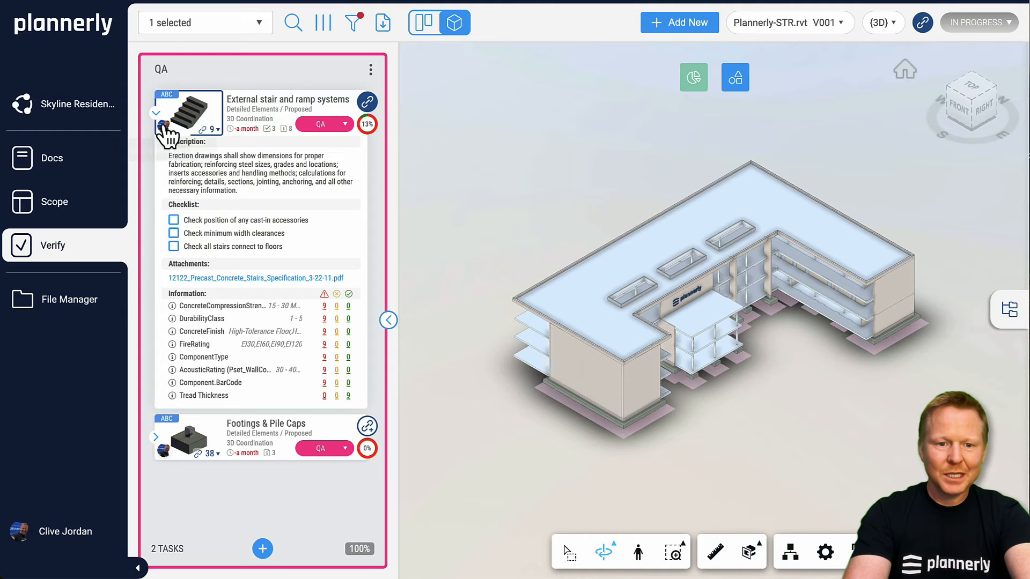
click(167, 132)
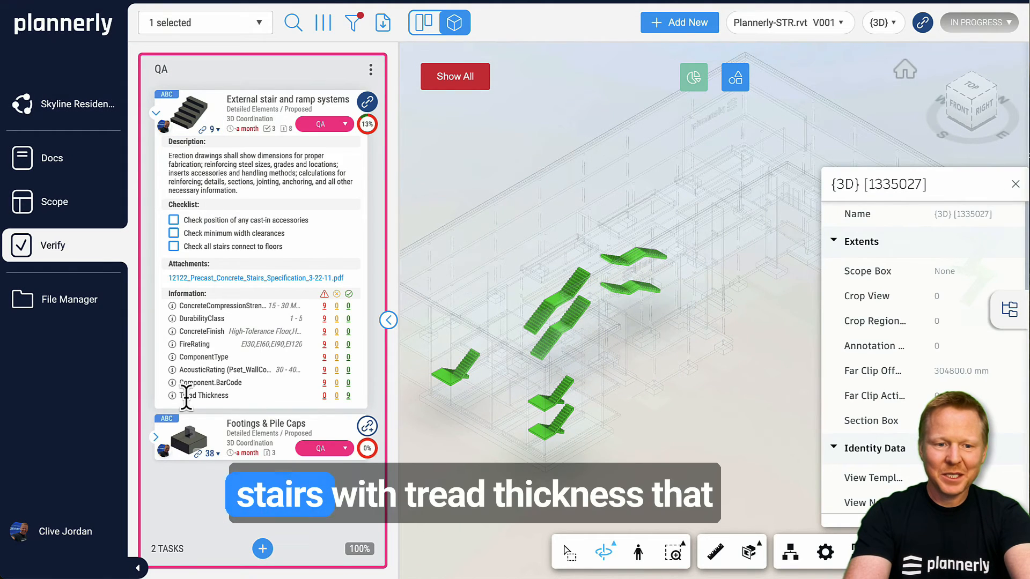
mouse_move(172, 396)
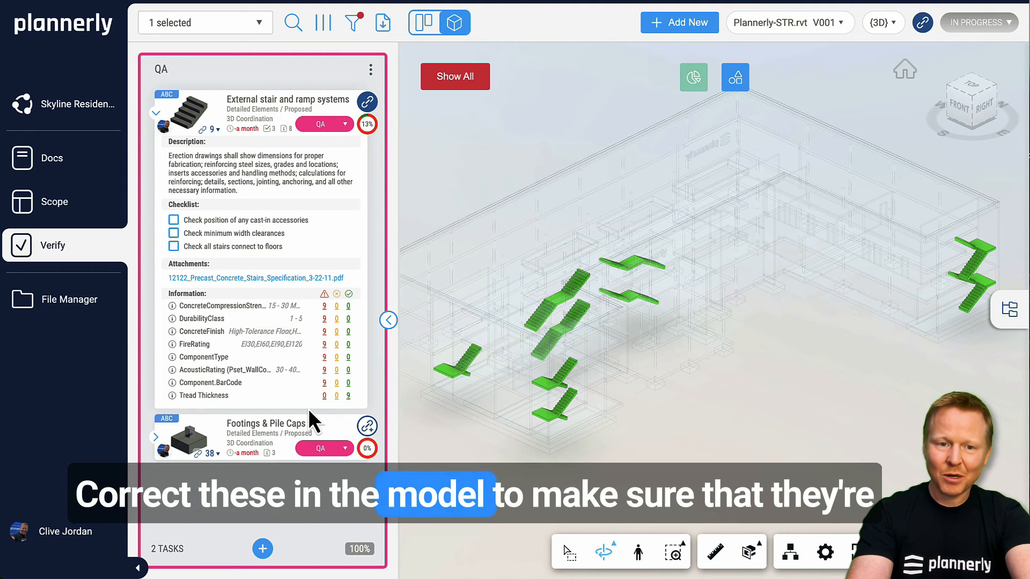
Check off the stair task's cast-in accessories and minimum width clearances items, and set both QA tasks to Complete.
click(173, 219)
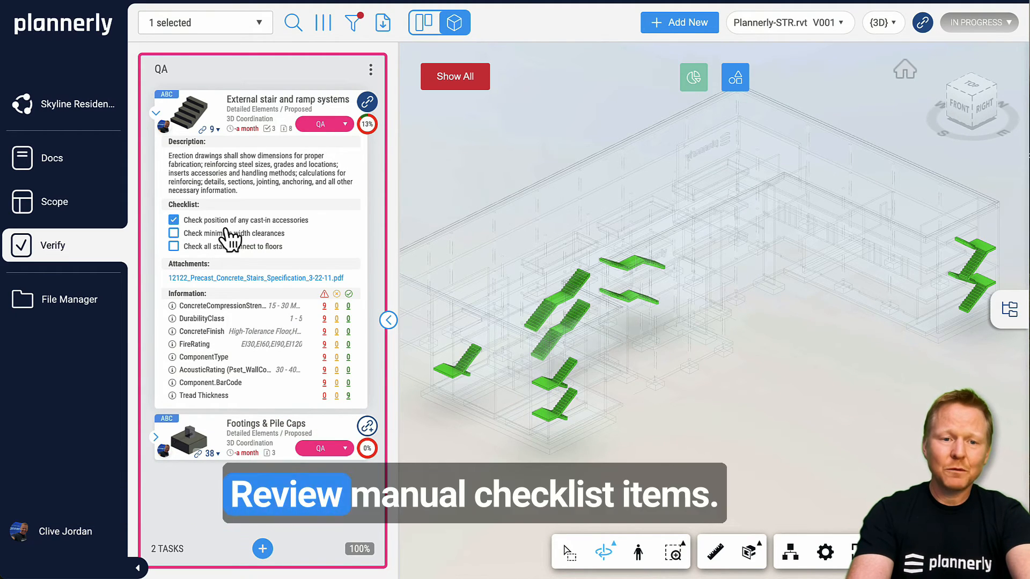
click(173, 233)
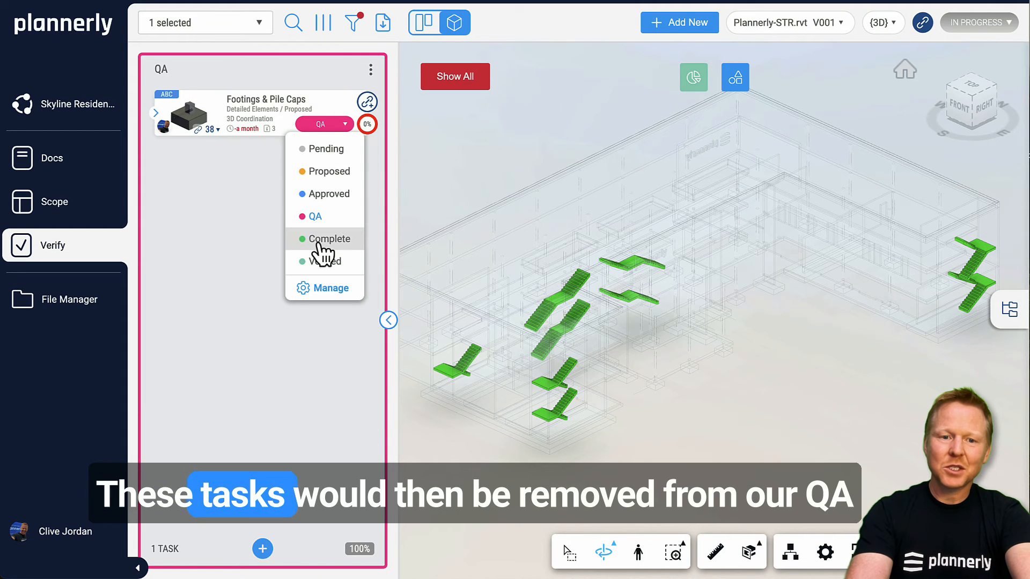
click(322, 242)
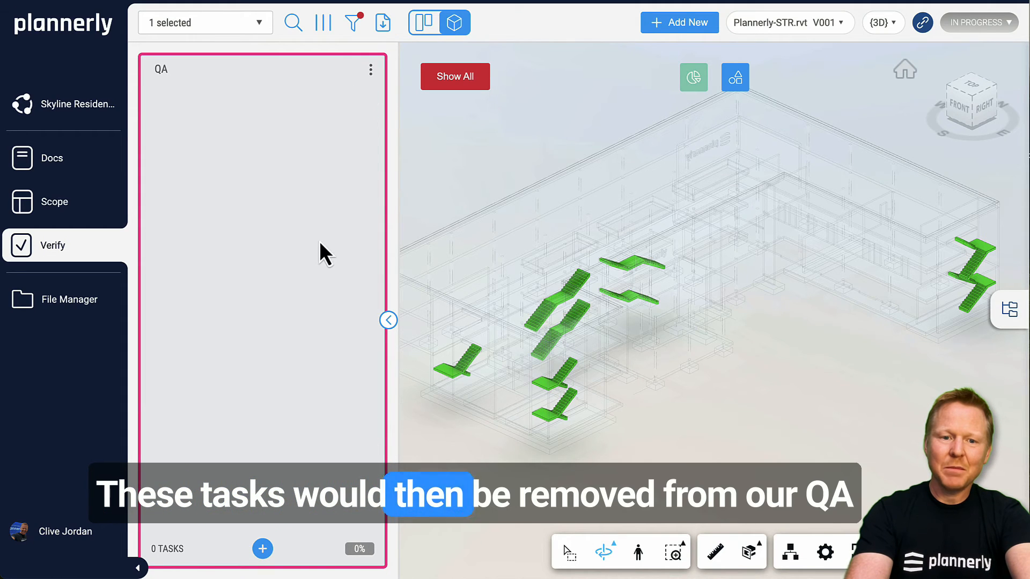
Show all model elements again and change the structural model's status to Shared.
click(453, 81)
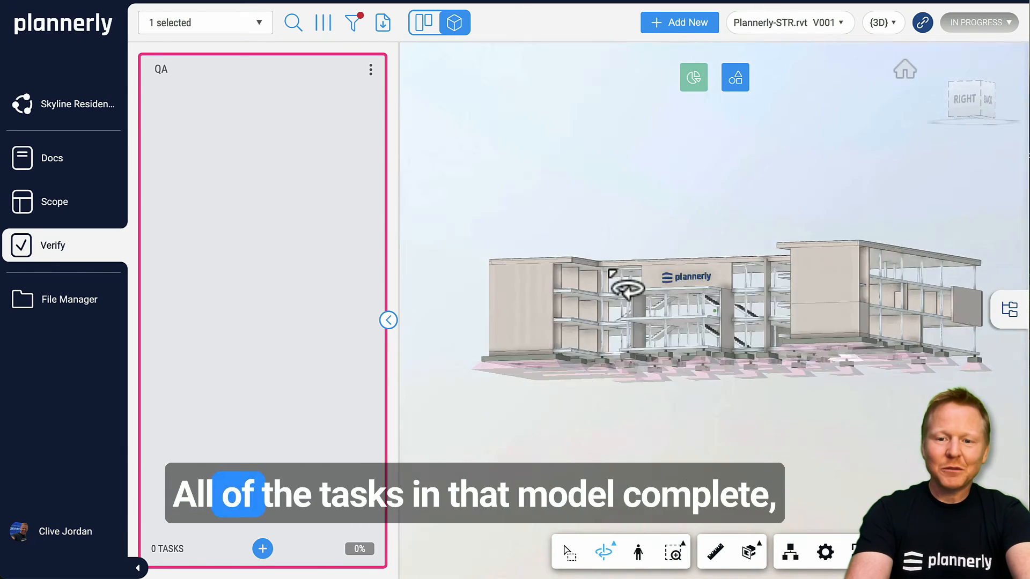
drag(612, 274, 821, 349)
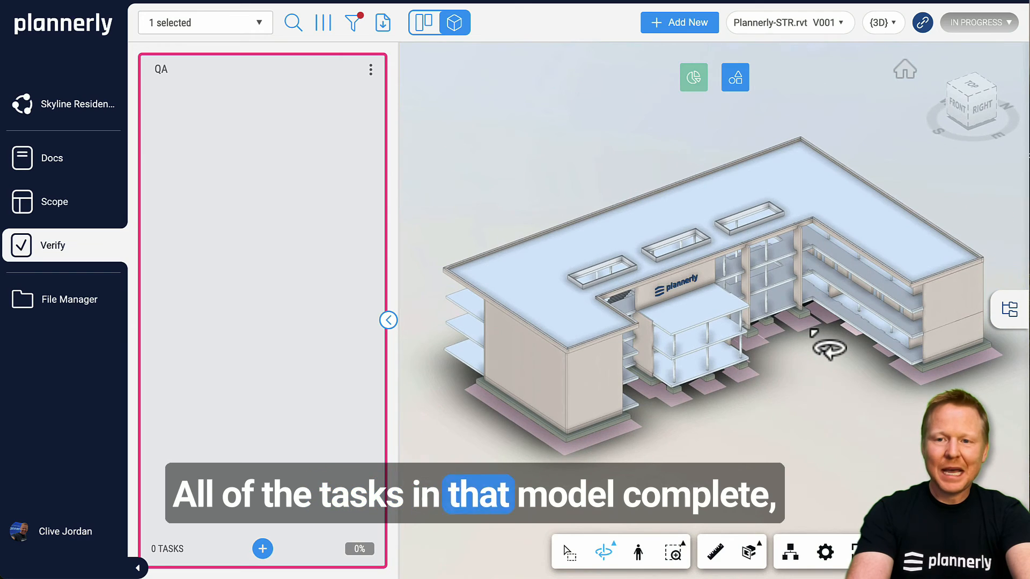
click(973, 23)
click(922, 108)
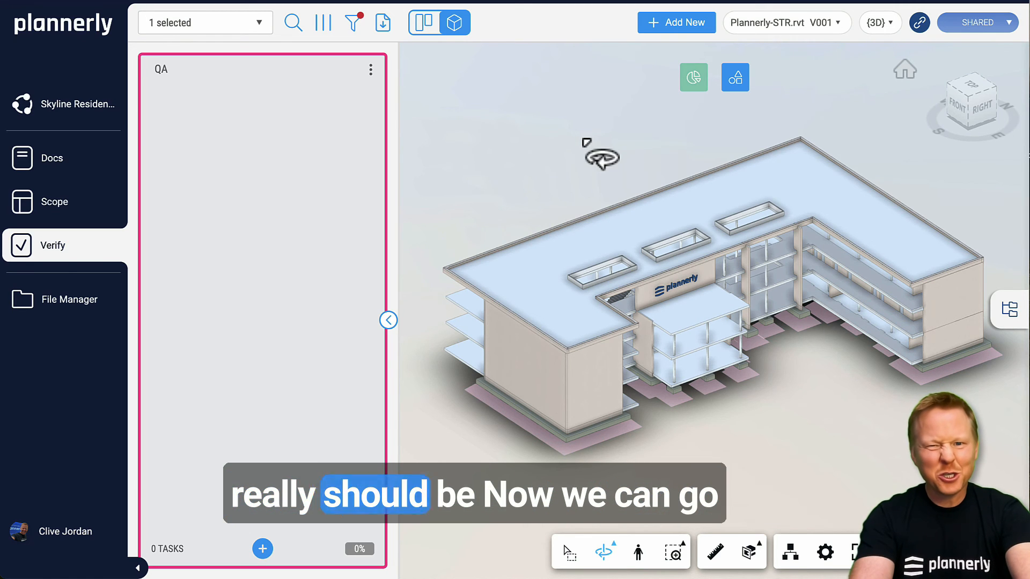
Display element tracking for the 3D Coordination milestone and inspect the status-coloured stairs and footings in the model.
click(694, 79)
click(541, 107)
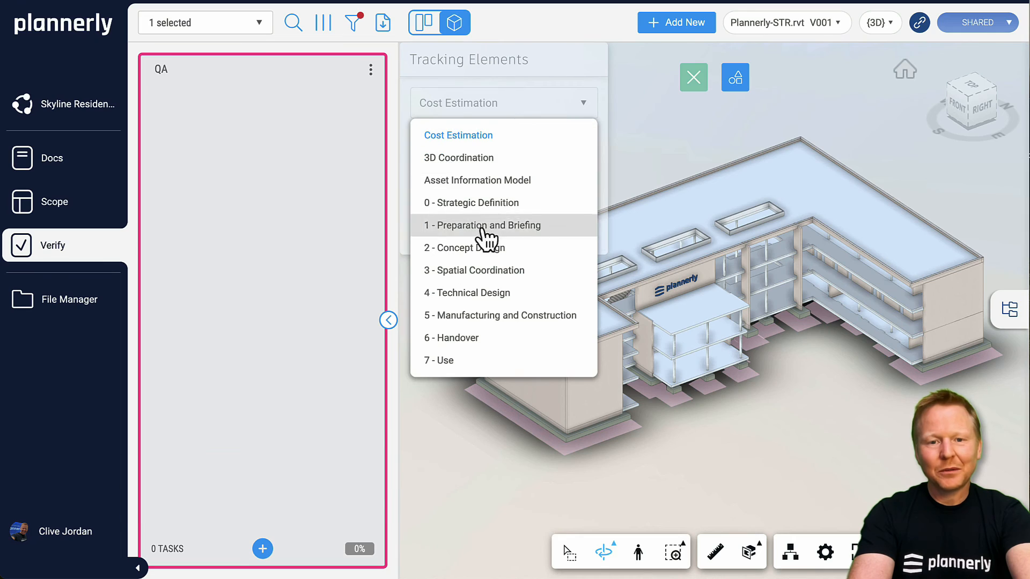
click(455, 159)
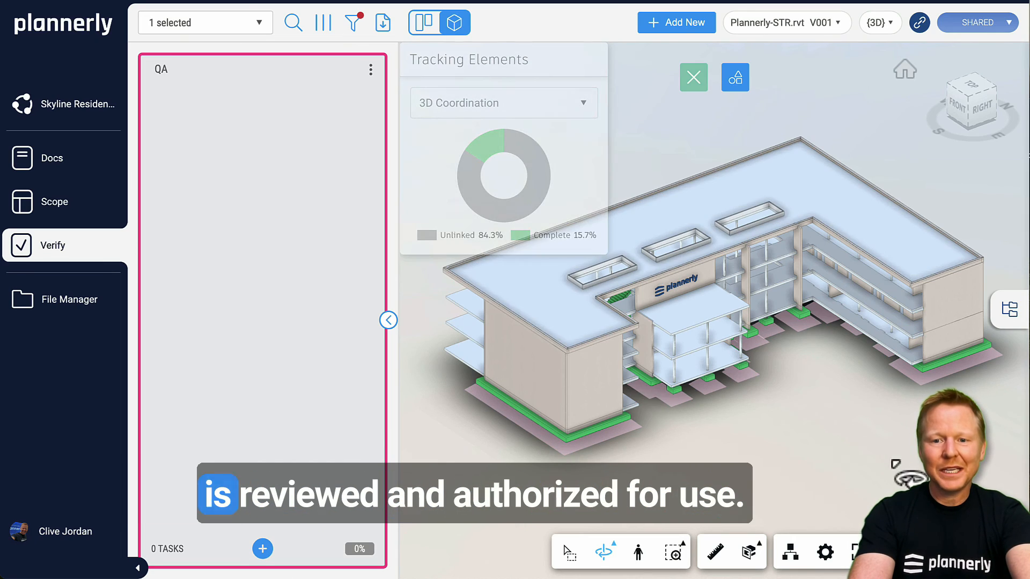
mouse_move(746, 476)
mouse_down()
mouse_move(655, 419)
mouse_move(853, 386)
mouse_move(799, 455)
mouse_up()
scroll(655, 419, up, 5)
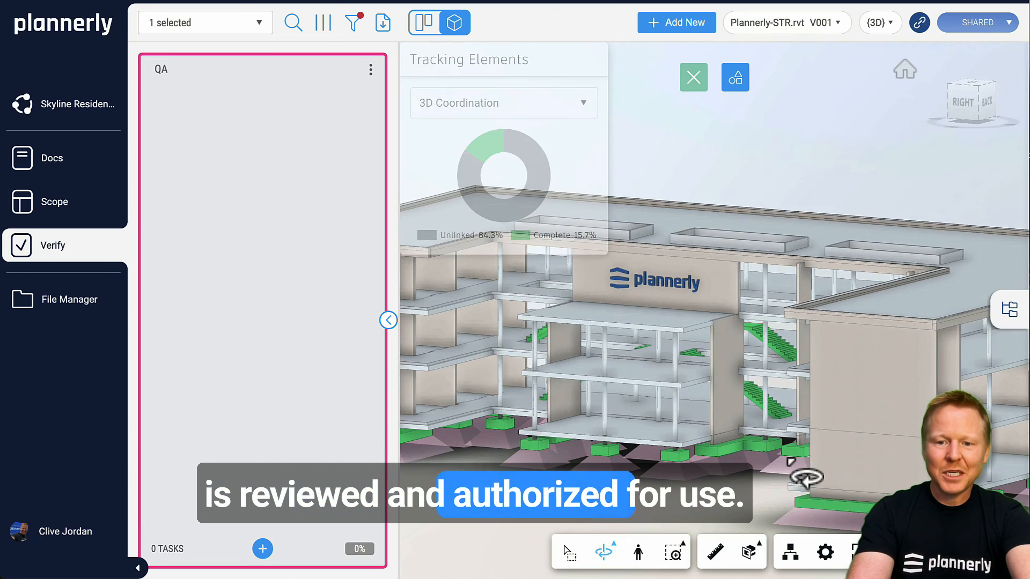
scroll(802, 475, up, 2)
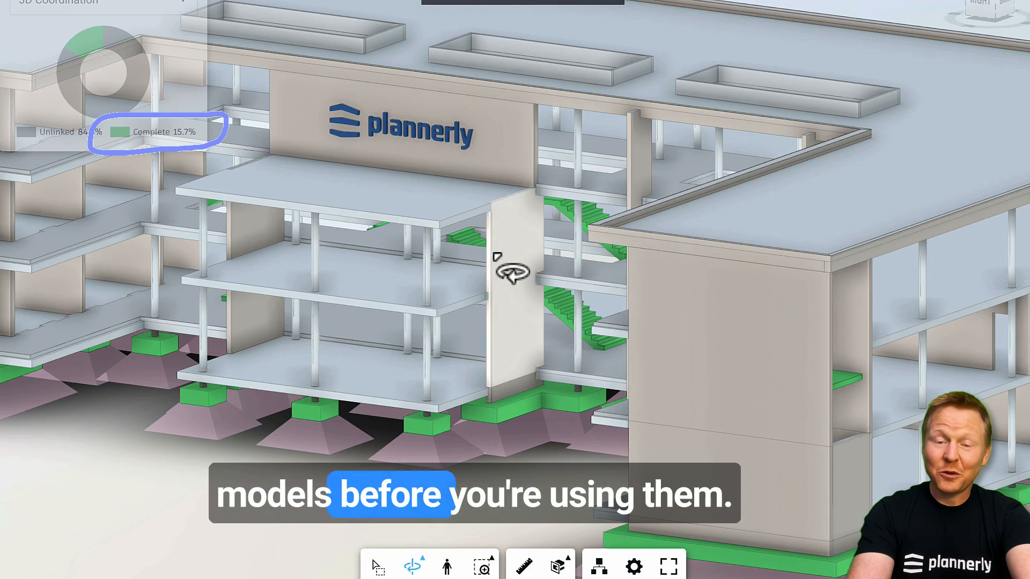
drag(509, 271, 636, 290)
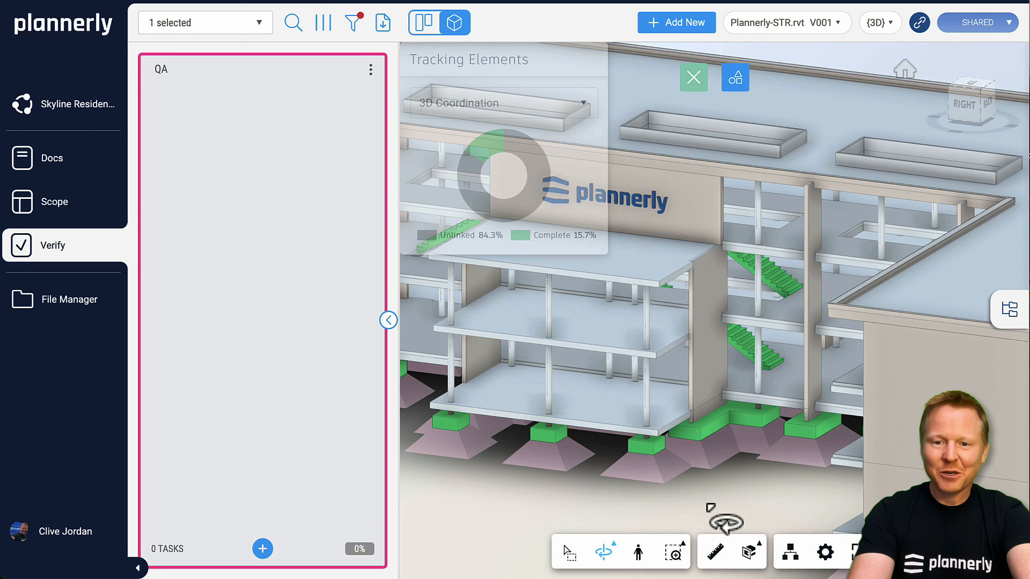